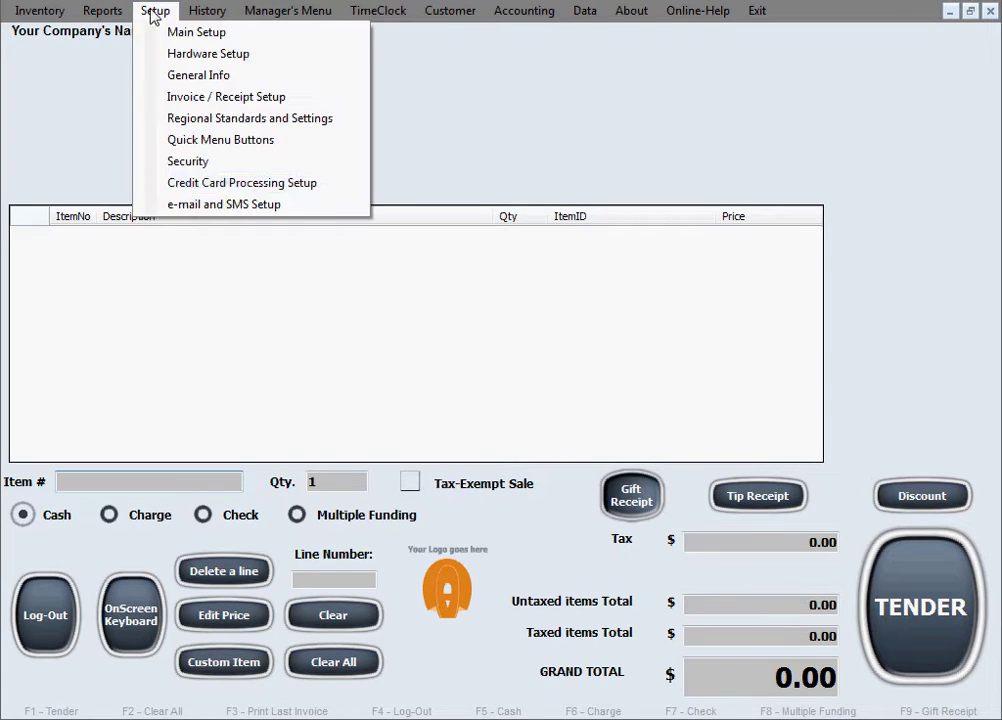
Open the quick menu button setup and choose allOverColor.jpg from the Salon\New Folder pictures for a quick button
{"action": "left_click", "coordinate": [241, 154]}
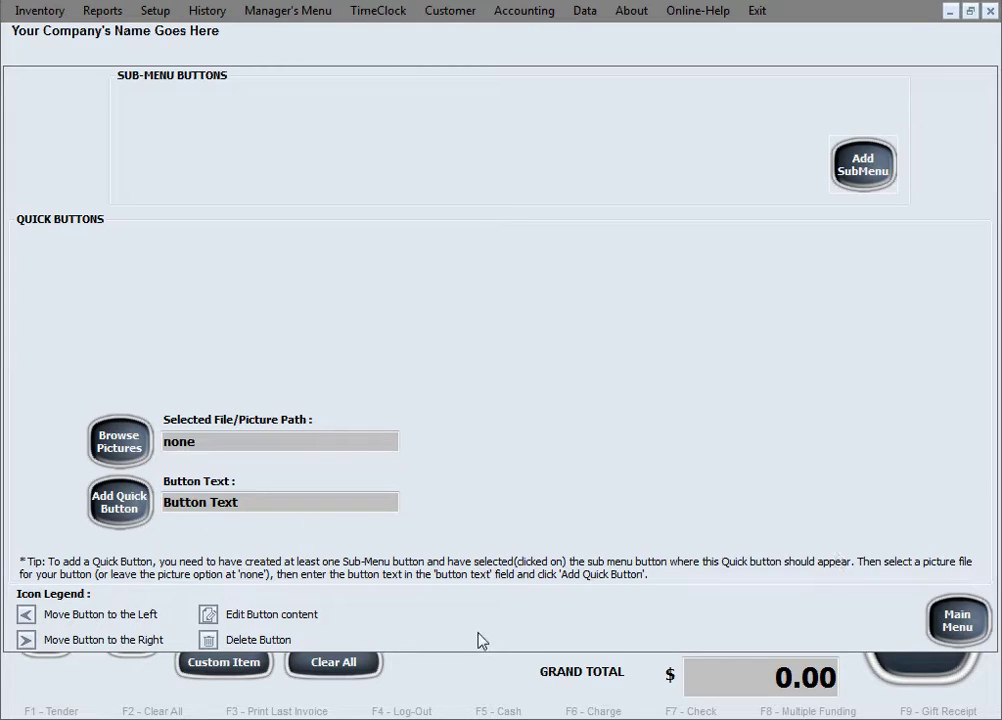
{"action": "left_click", "coordinate": [474, 690]}
{"action": "left_click", "coordinate": [141, 452]}
{"action": "left_click", "coordinate": [567, 237]}
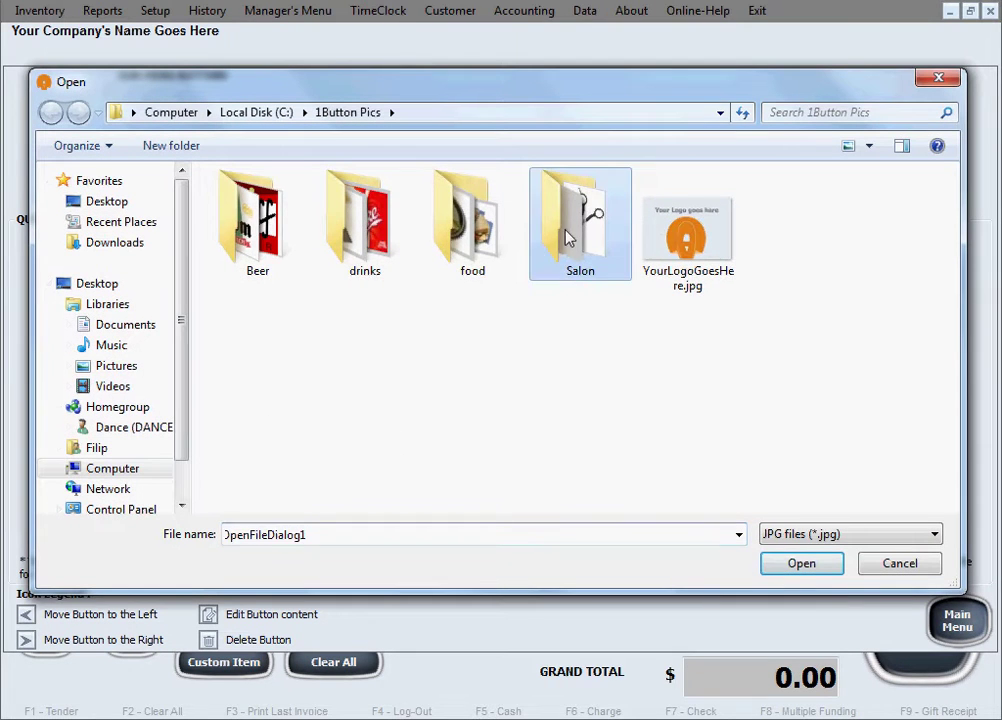
{"action": "double_click", "coordinate": [567, 237]}
{"action": "double_click", "coordinate": [279, 247]}
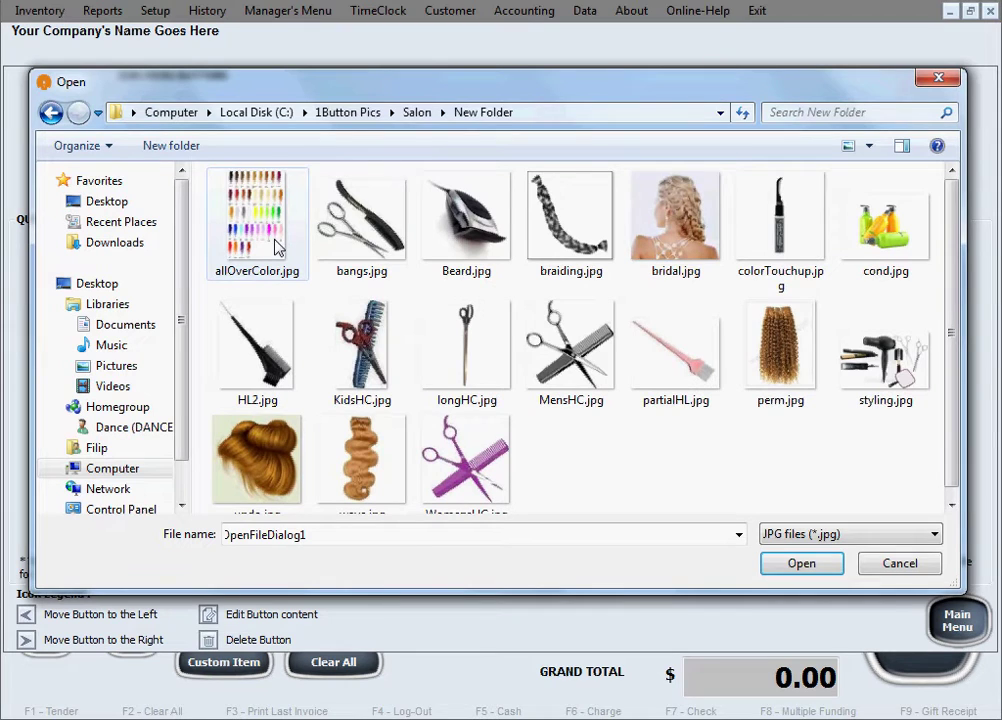
{"action": "left_click", "coordinate": [279, 247]}
{"action": "left_click", "coordinate": [799, 564]}
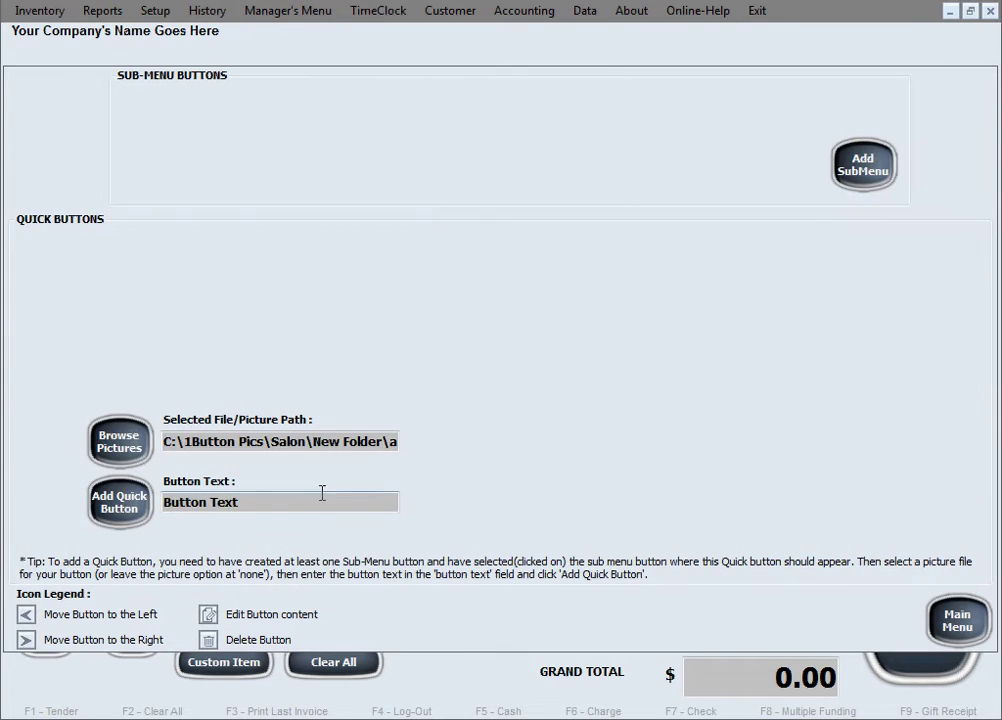
Set the button text to All Over Color and try to add the quick button
{"action": "left_click_drag", "start_coordinate": [293, 503], "coordinate": [160, 503]}
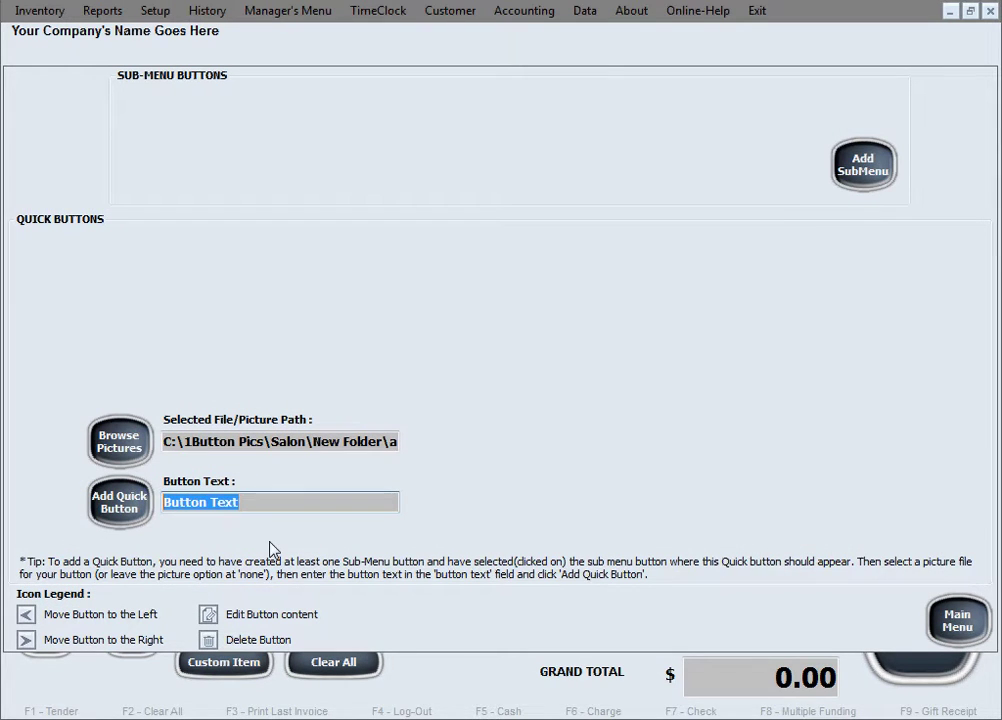
{"action": "type", "text": "All Ove"}
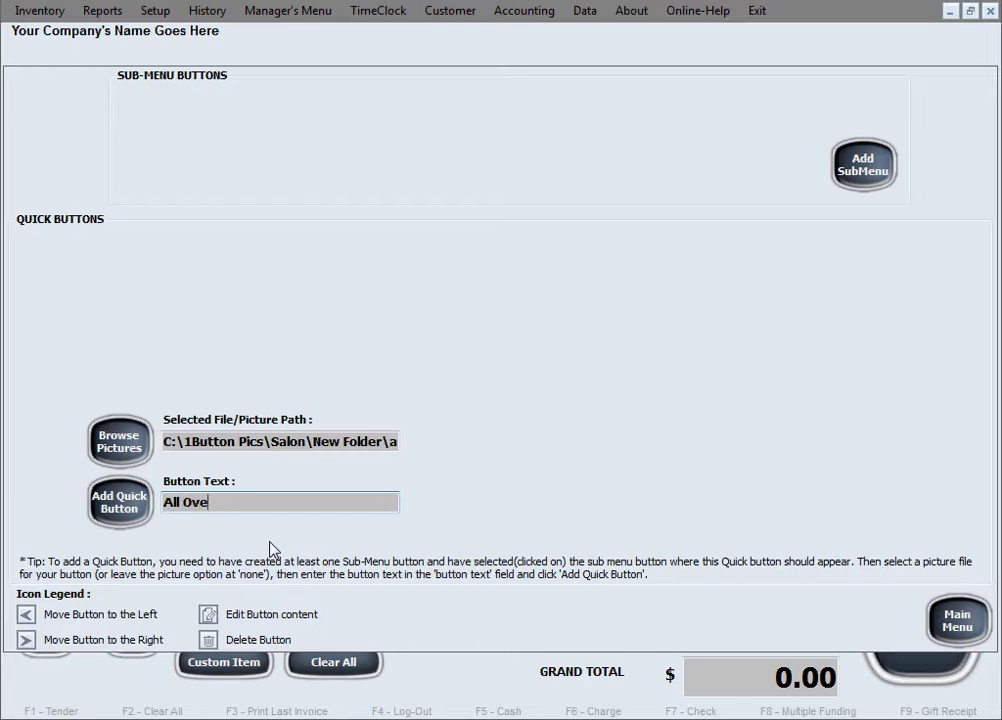
{"action": "type", "text": "r Color"}
{"action": "left_click", "coordinate": [125, 524]}
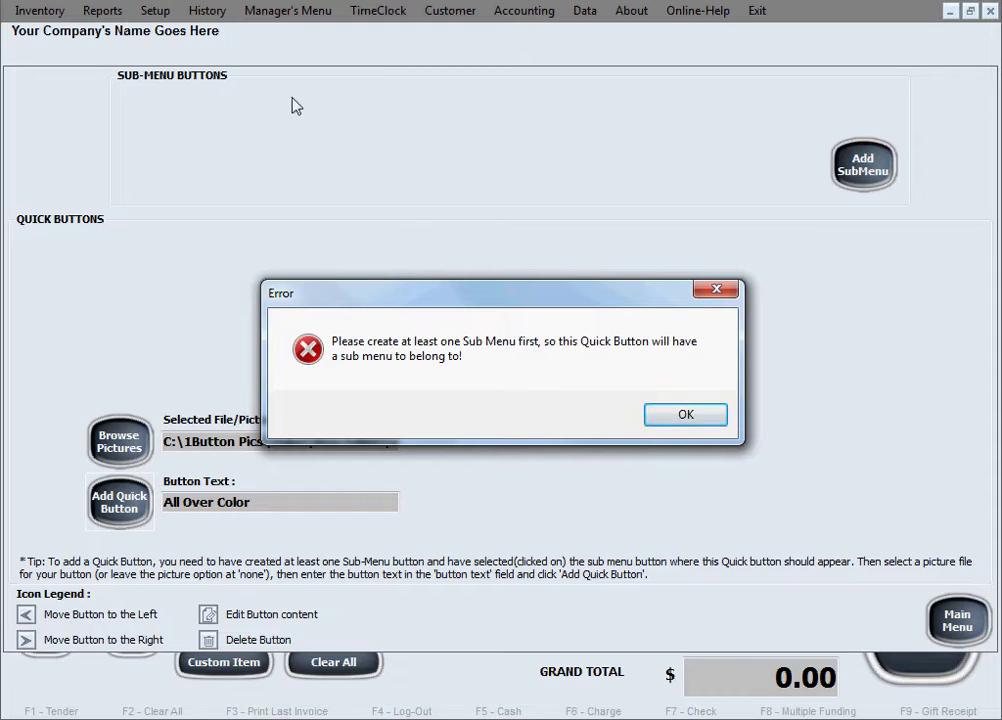
{"action": "left_click", "coordinate": [667, 417]}
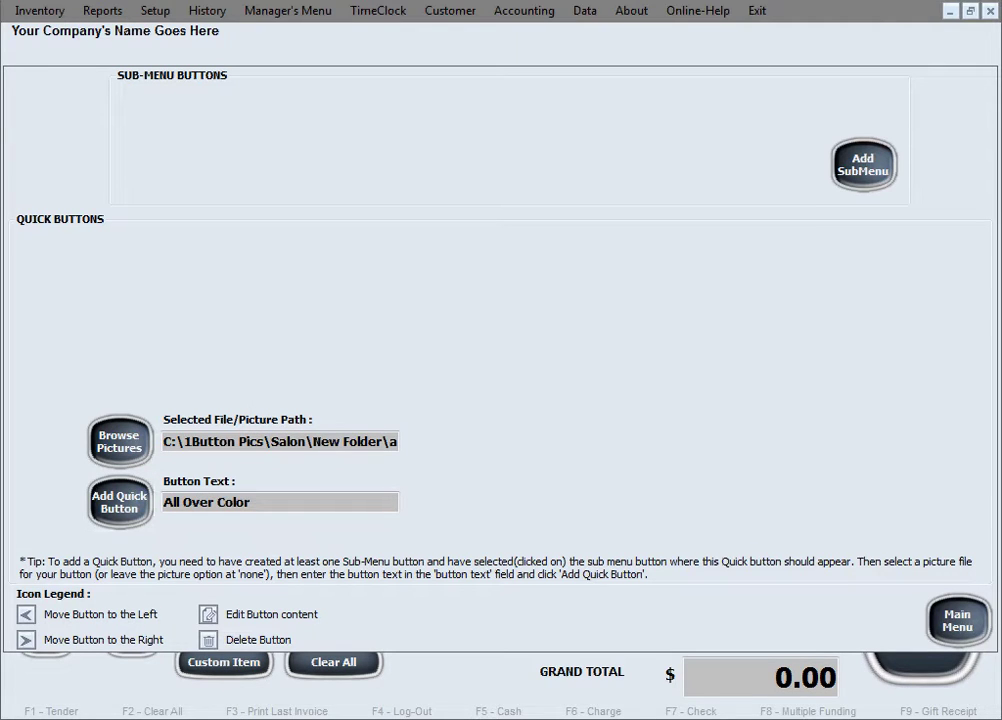
Create a sub-menu named Services and add the prepared All Over Color quick button to it
{"action": "left_click", "coordinate": [866, 186]}
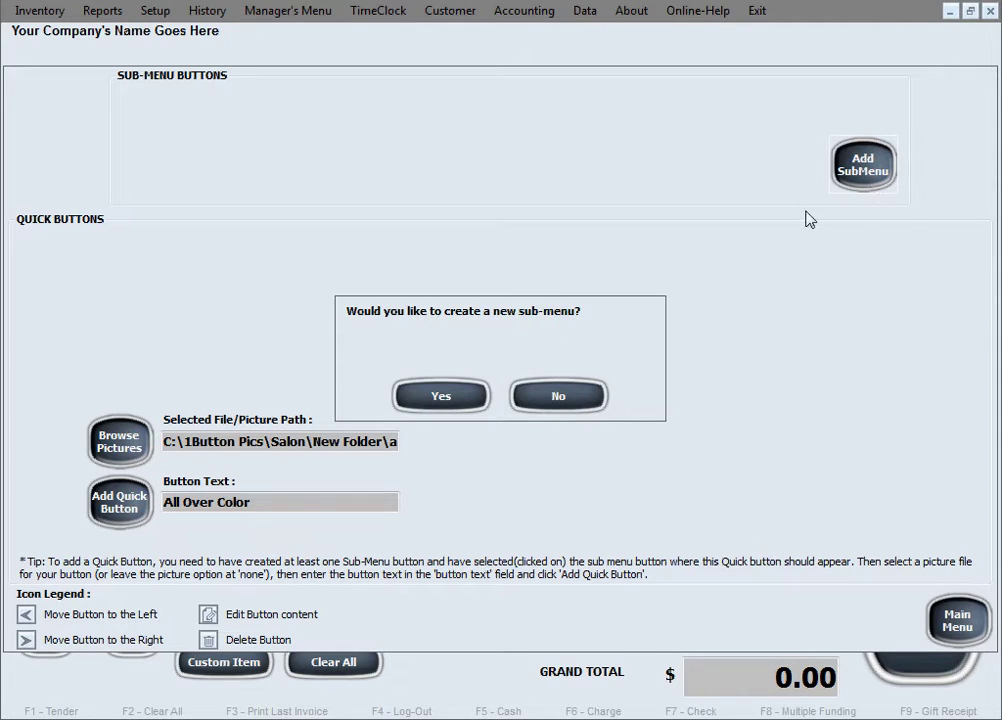
{"action": "left_click", "coordinate": [420, 396]}
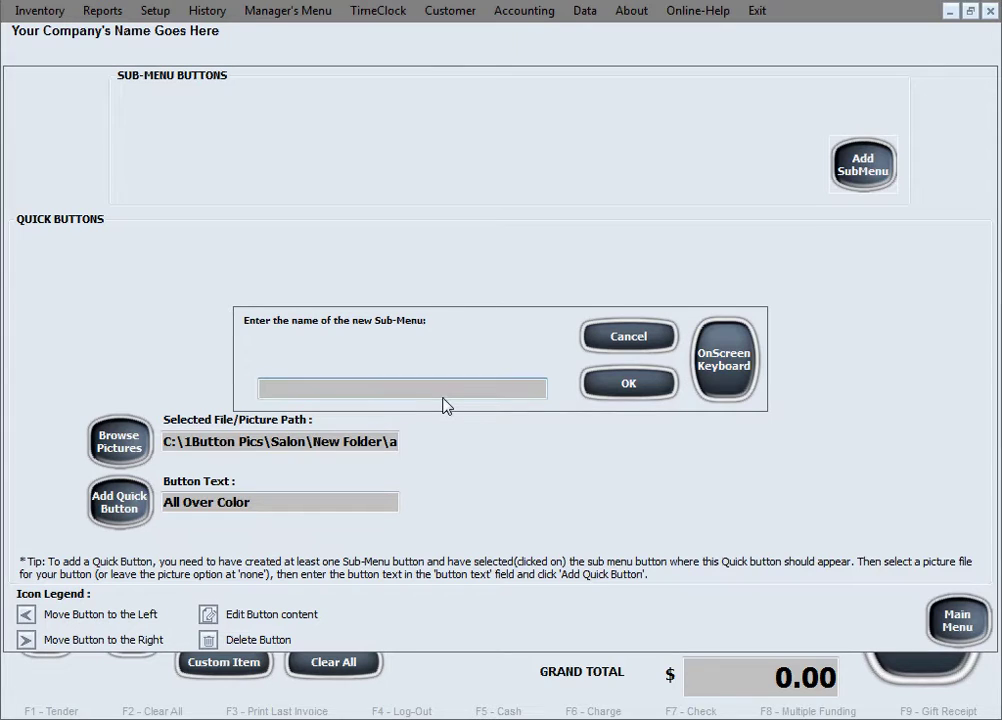
{"action": "type", "text": "Services"}
{"action": "left_click", "coordinate": [645, 390]}
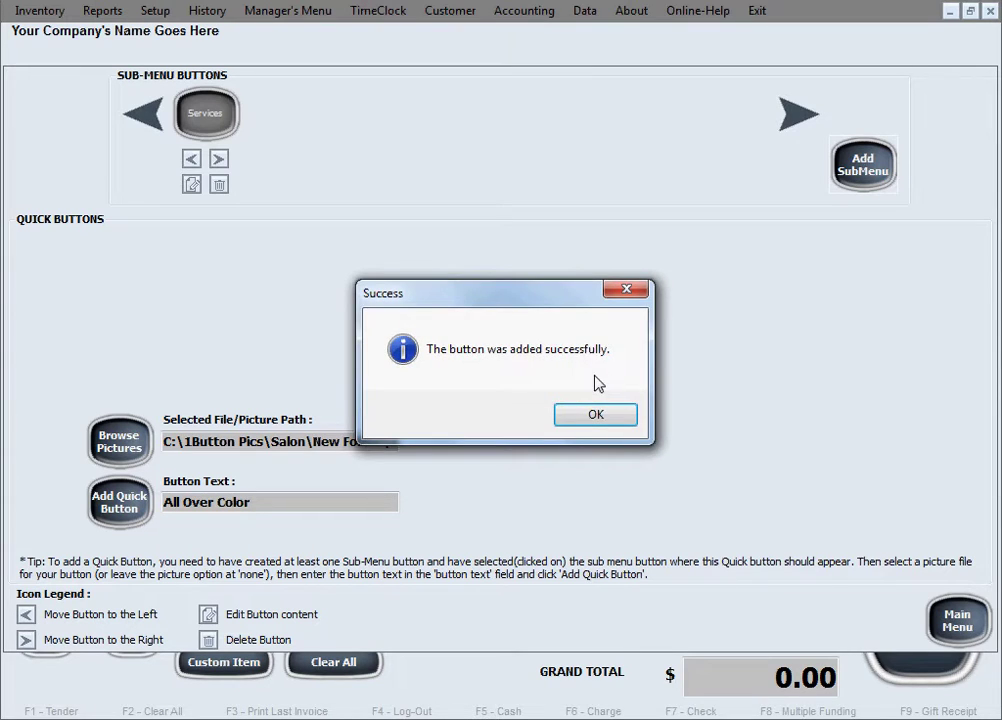
{"action": "left_click", "coordinate": [595, 415]}
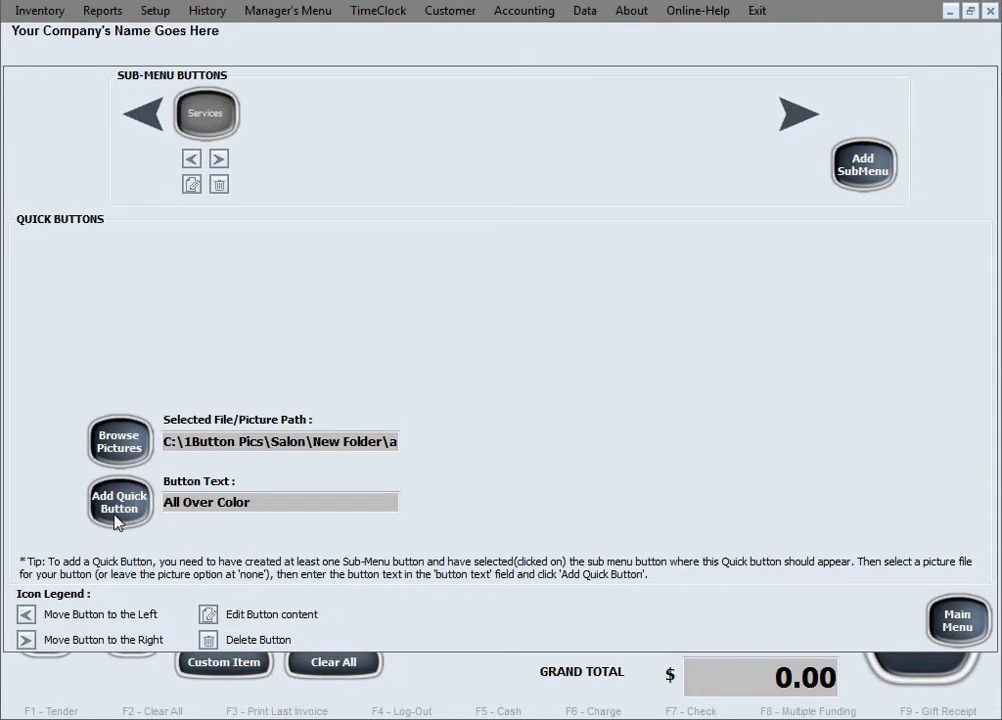
{"action": "left_click", "coordinate": [117, 519]}
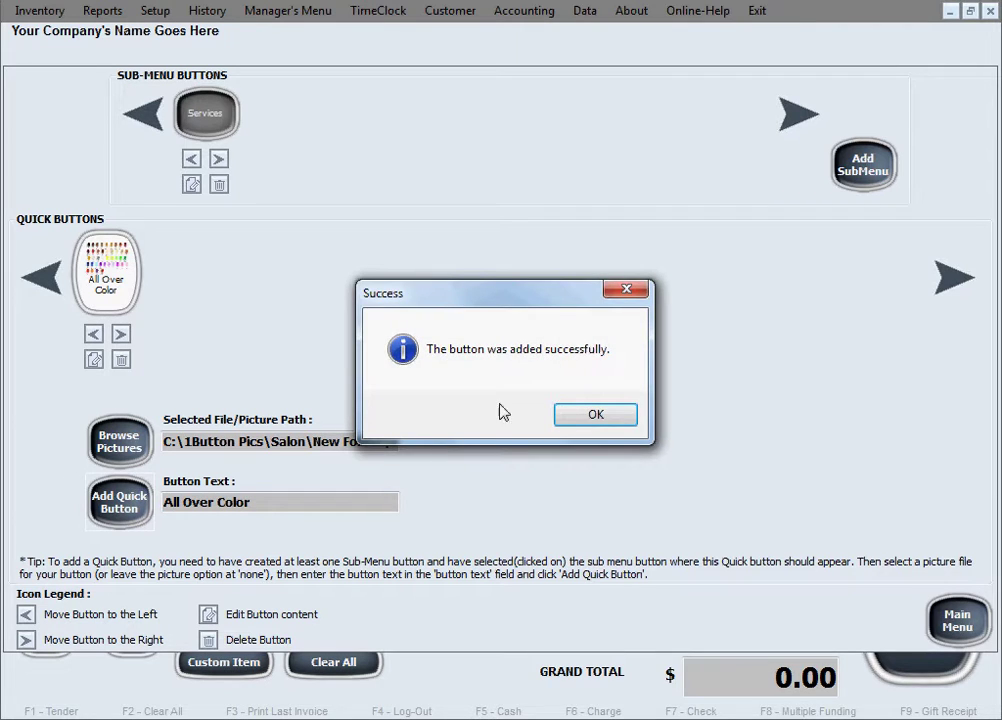
{"action": "left_click", "coordinate": [592, 417]}
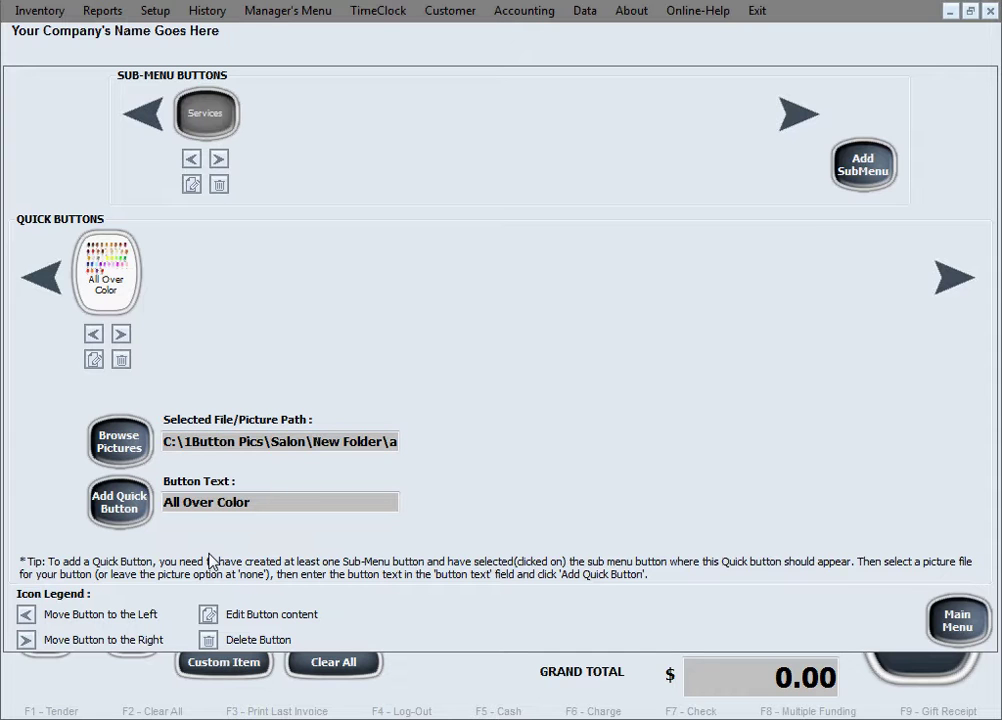
Add a quick button labelled Bangs with the picture bangs.jpg to the Services sub-menu
{"action": "left_click", "coordinate": [115, 440]}
{"action": "left_click", "coordinate": [383, 246]}
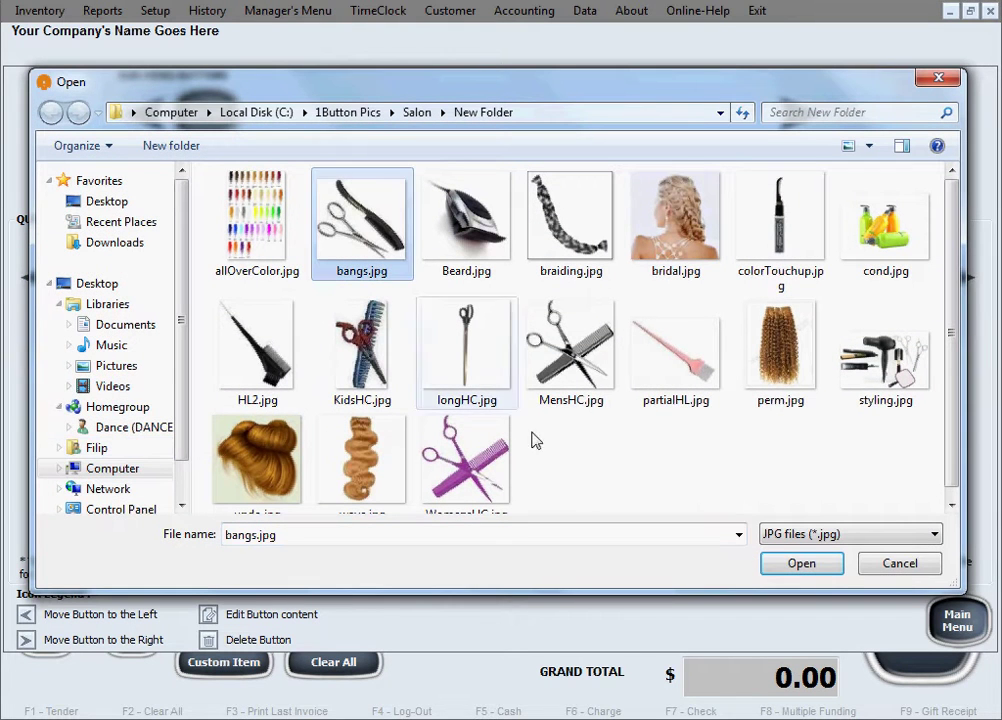
{"action": "left_click", "coordinate": [790, 565]}
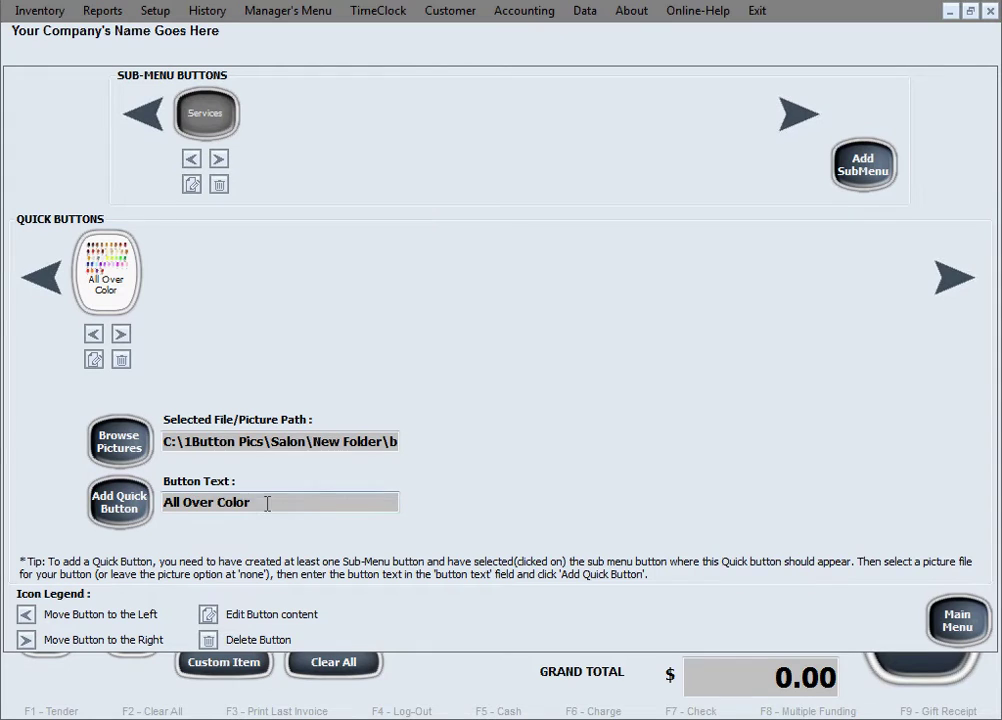
{"action": "left_click", "coordinate": [205, 502]}
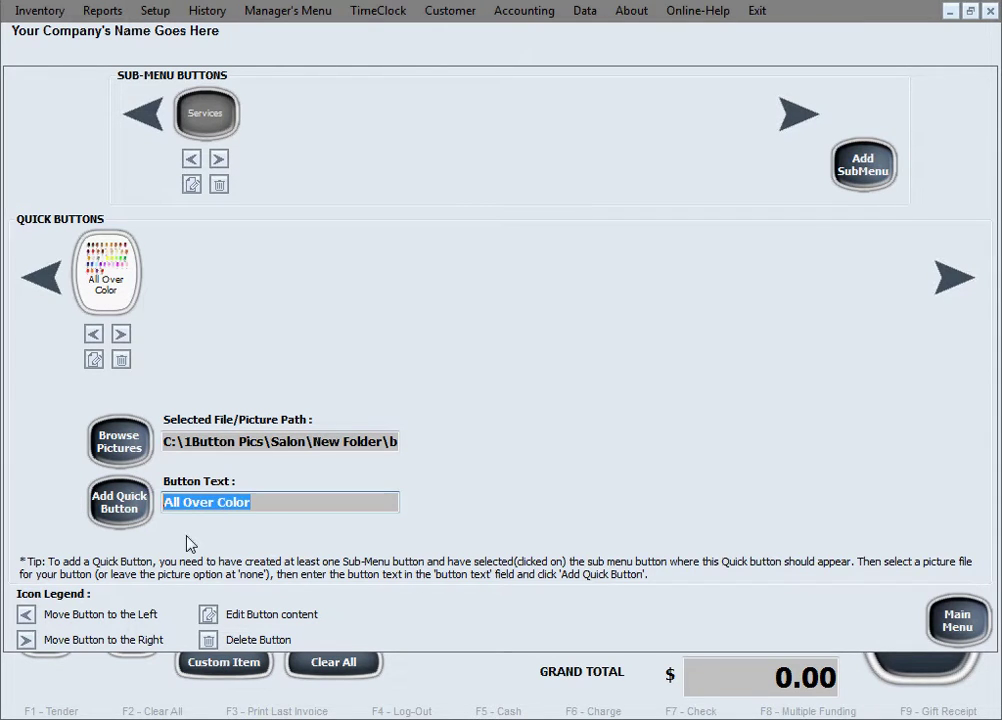
{"action": "type", "text": "Bangs"}
{"action": "left_click", "coordinate": [122, 508]}
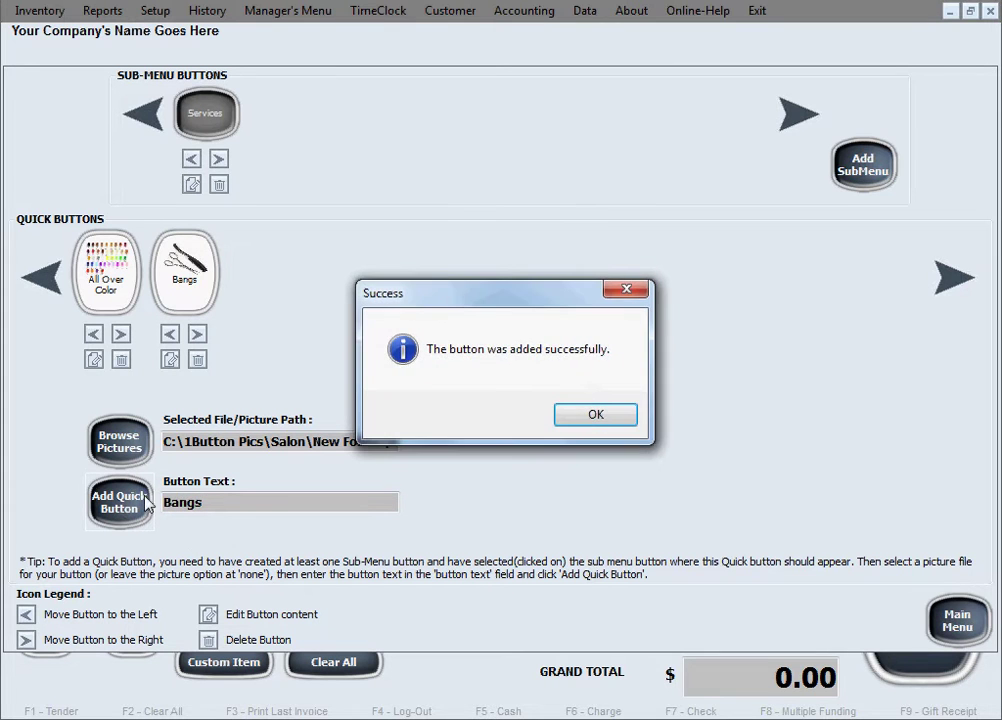
{"action": "left_click", "coordinate": [594, 410]}
Add a quick button labelled Beard with the picture Beard.jpg to the Services sub-menu
{"action": "left_click", "coordinate": [113, 452]}
{"action": "left_click", "coordinate": [505, 245]}
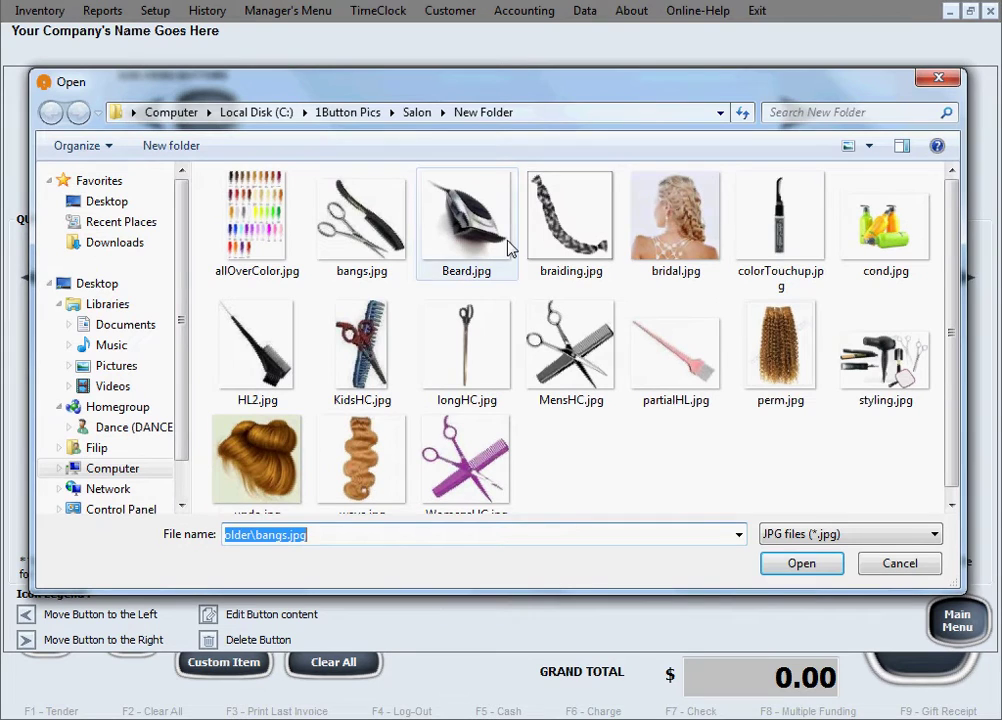
{"action": "left_click", "coordinate": [801, 564]}
{"action": "left_click_drag", "start_coordinate": [235, 503], "coordinate": [72, 500]}
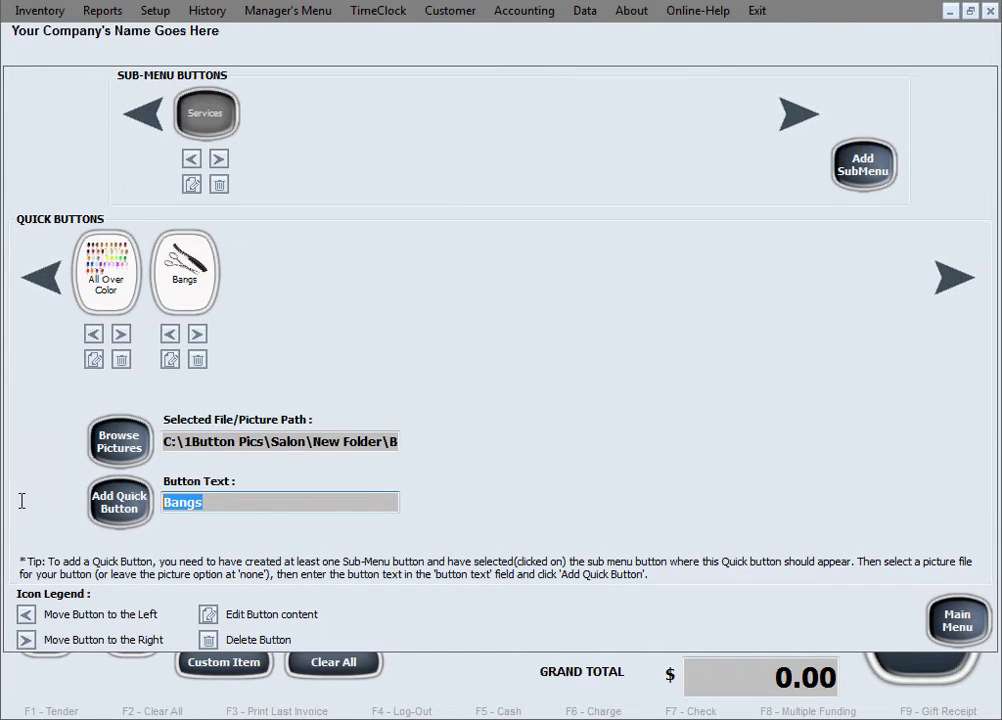
{"action": "type", "text": "Beard"}
{"action": "left_click", "coordinate": [103, 499]}
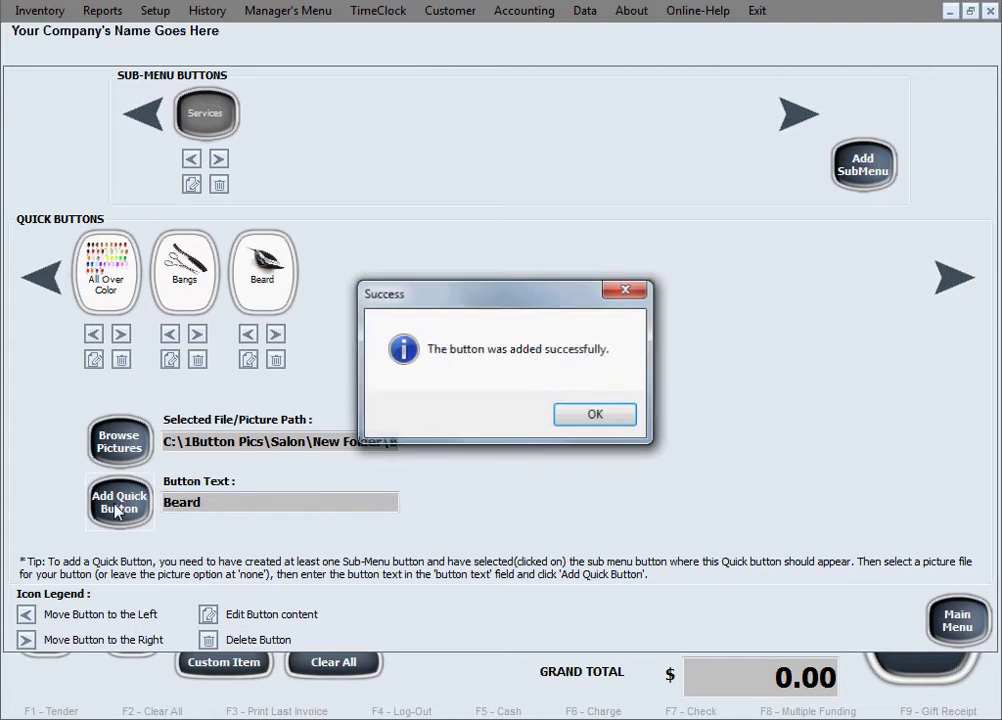
{"action": "left_click", "coordinate": [596, 414]}
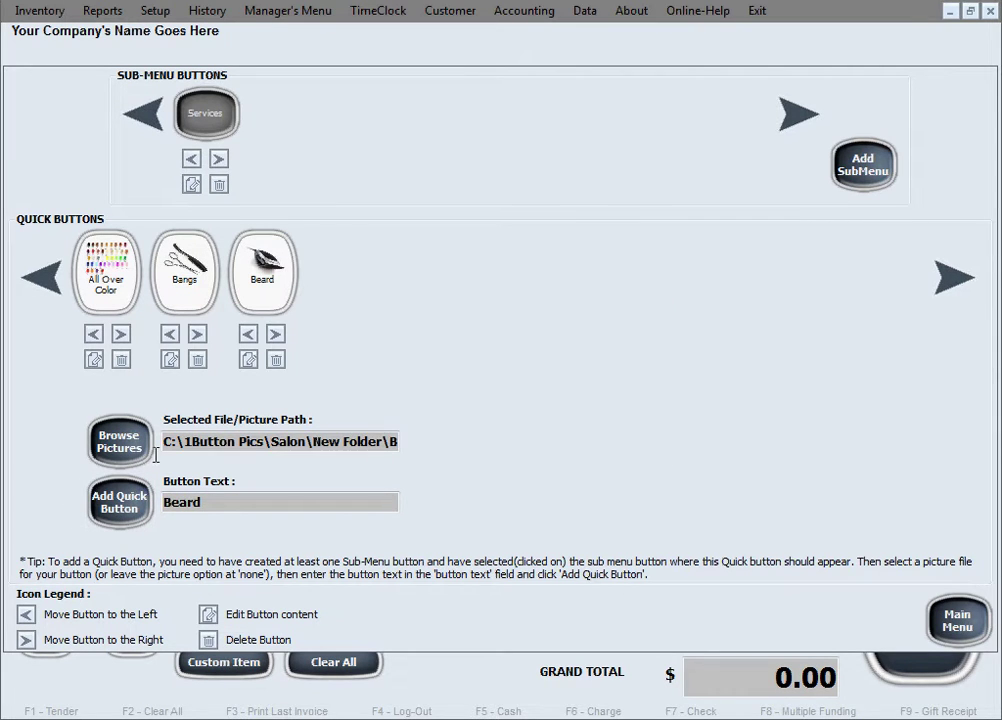
Choose braiding.jpg as the picture for a new quick button in the Services sub-menu
{"action": "left_click", "coordinate": [118, 437]}
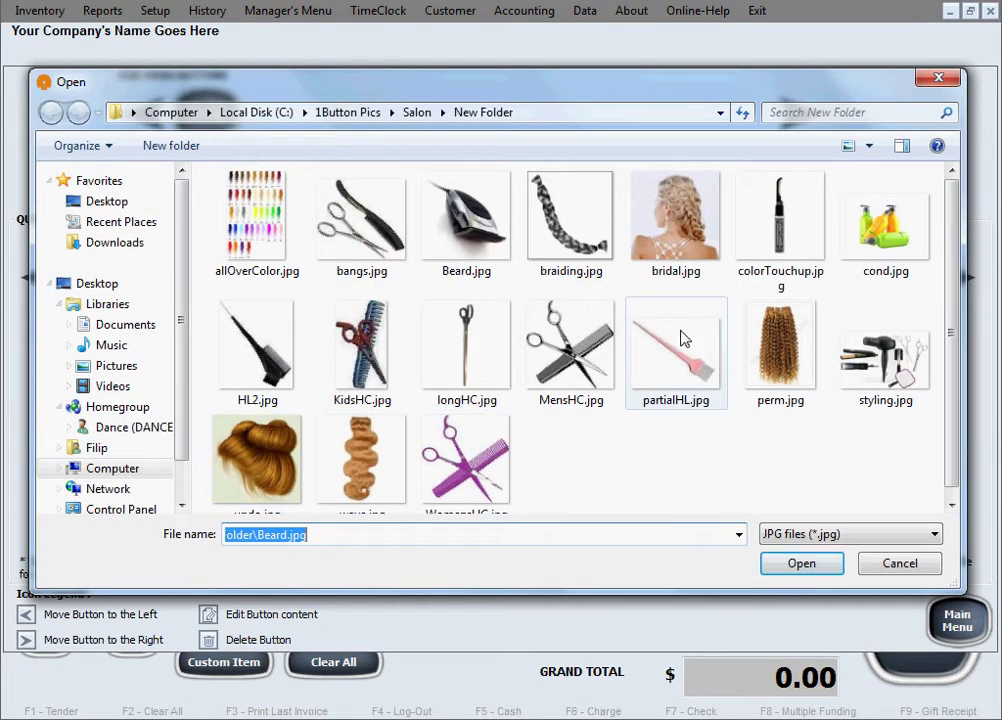
{"action": "left_click", "coordinate": [571, 215]}
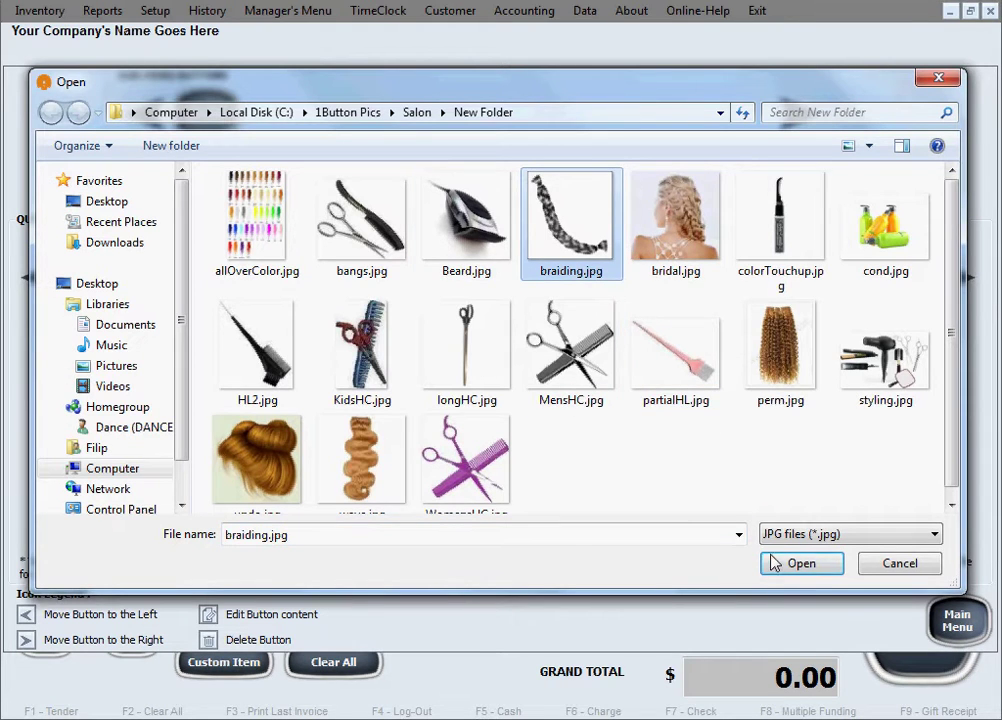
{"action": "left_click", "coordinate": [801, 563]}
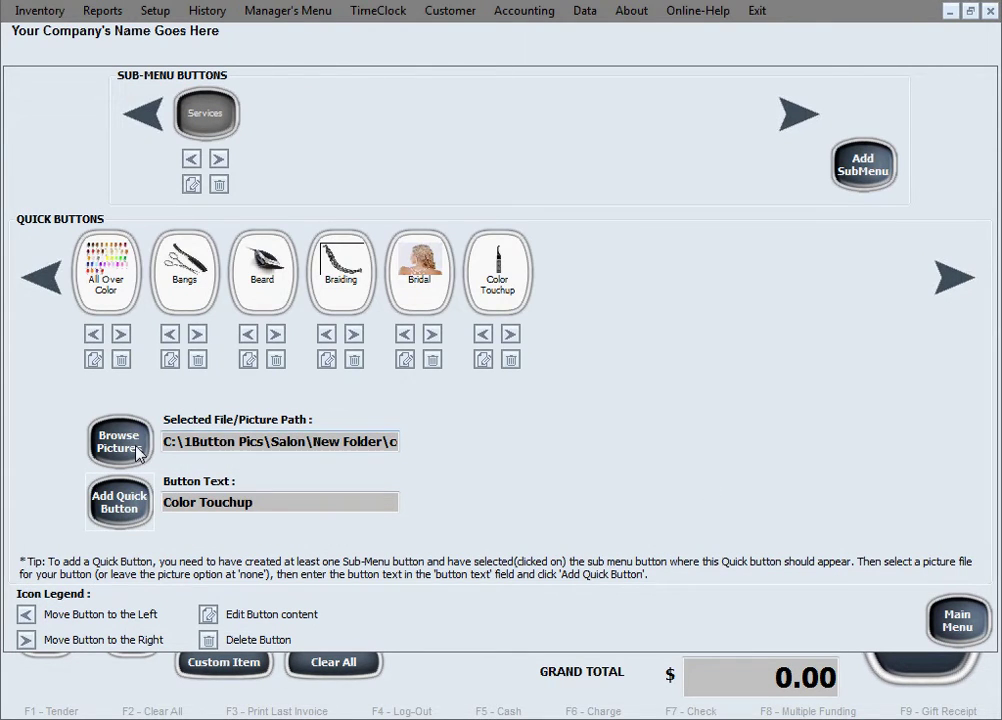
Add a quick button labelled Conditioner with the picture cond.jpg to the Services sub-menu
{"action": "left_click", "coordinate": [138, 450]}
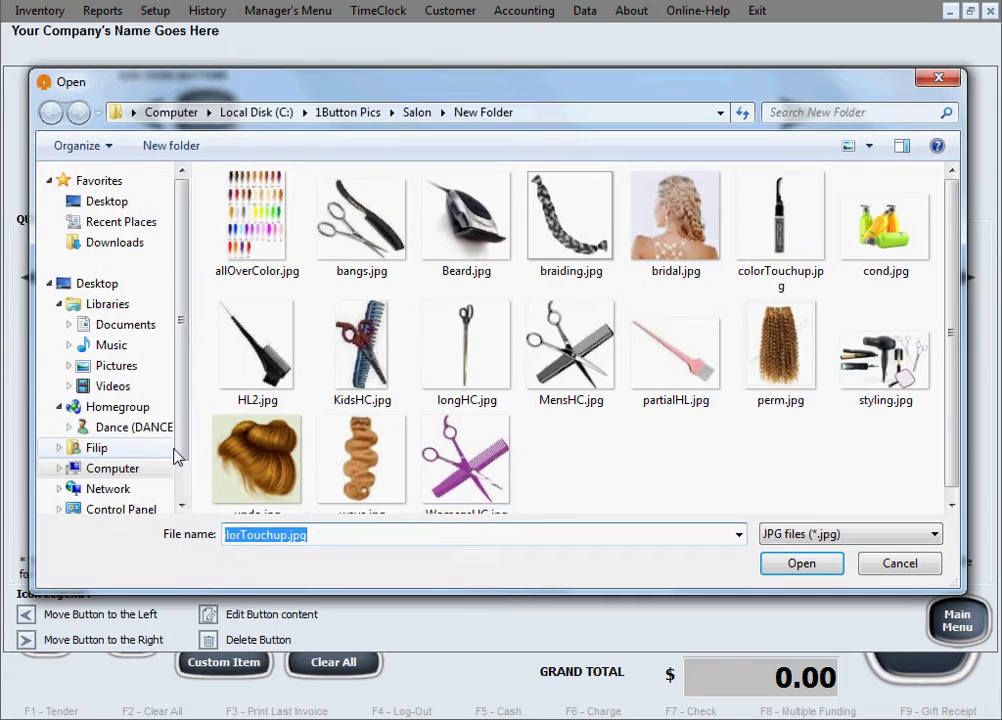
{"action": "left_click", "coordinate": [870, 225]}
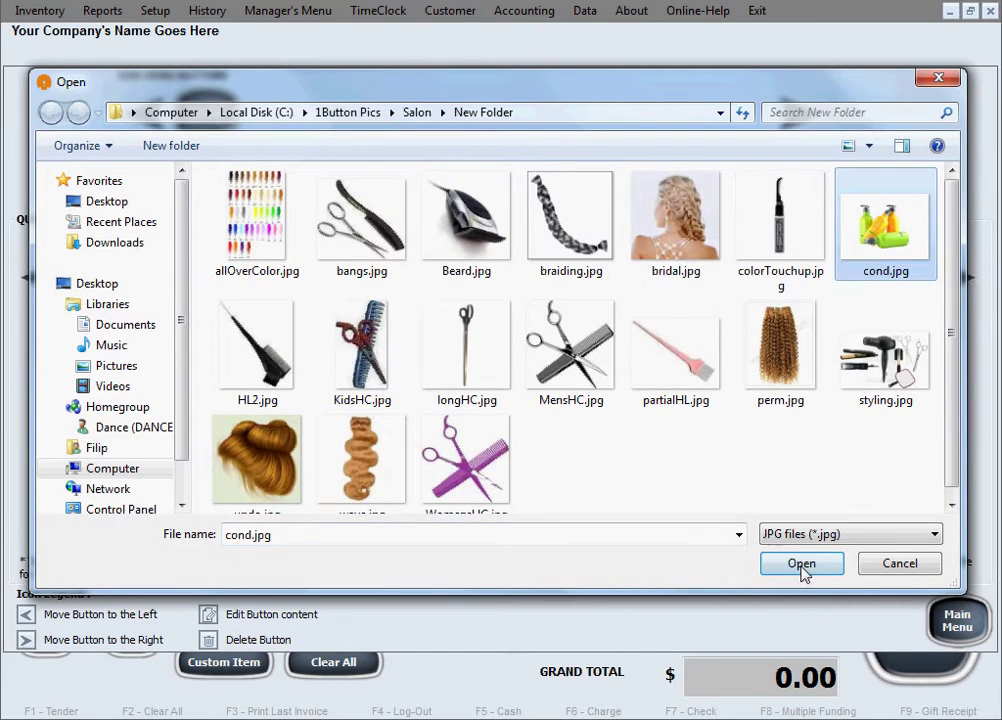
{"action": "left_click", "coordinate": [801, 563]}
{"action": "triple_click", "coordinate": [283, 500]}
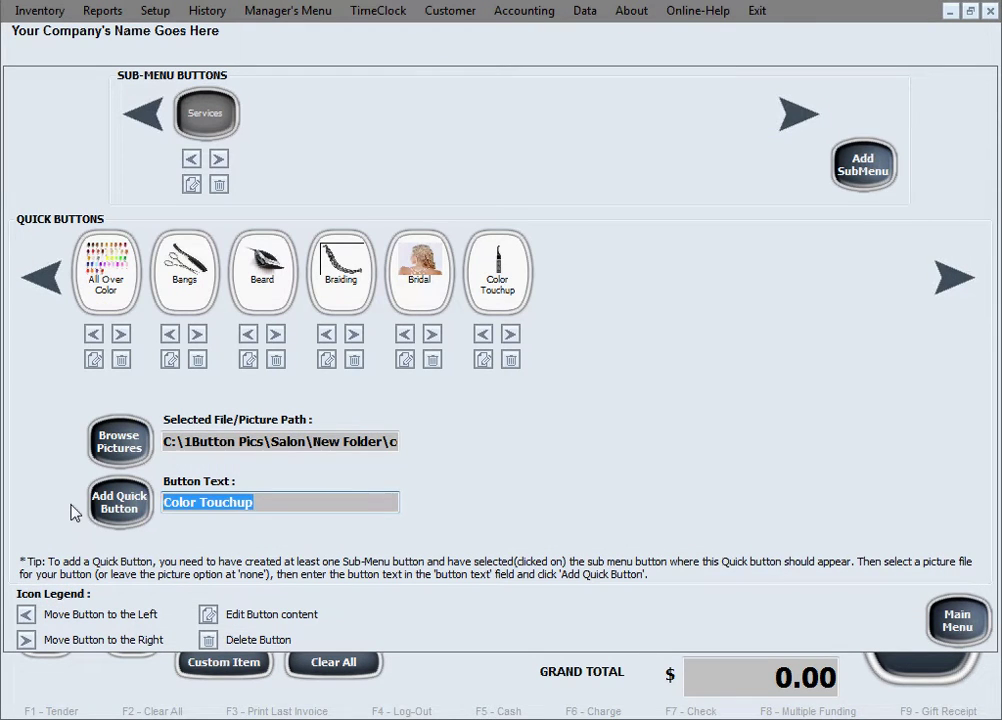
{"action": "type", "text": "Conditioner"}
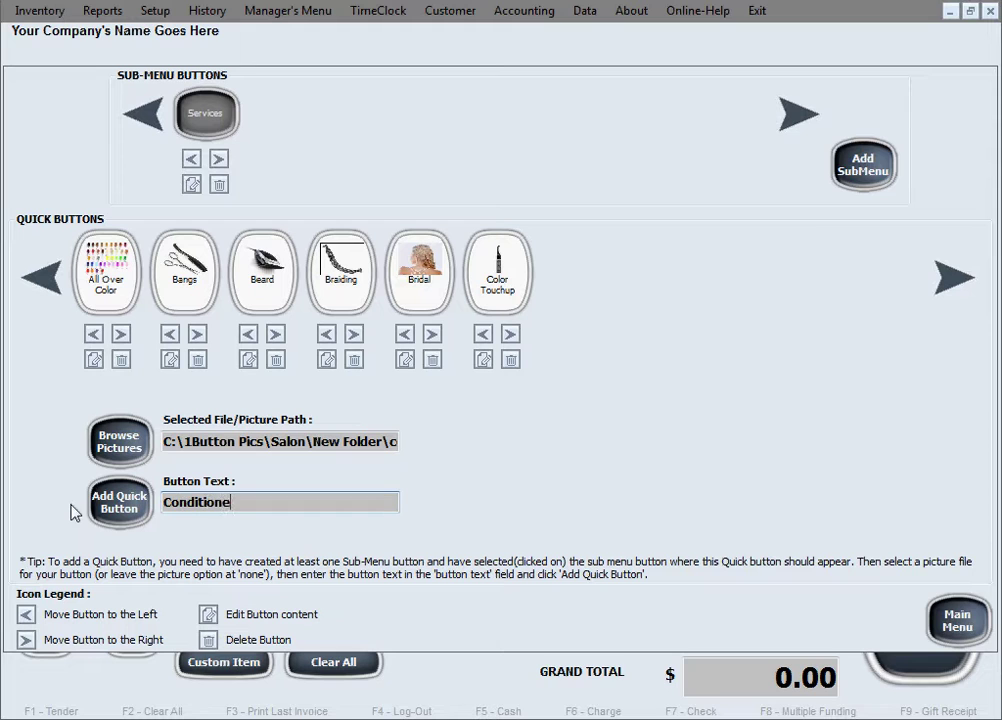
{"action": "left_click", "coordinate": [92, 508]}
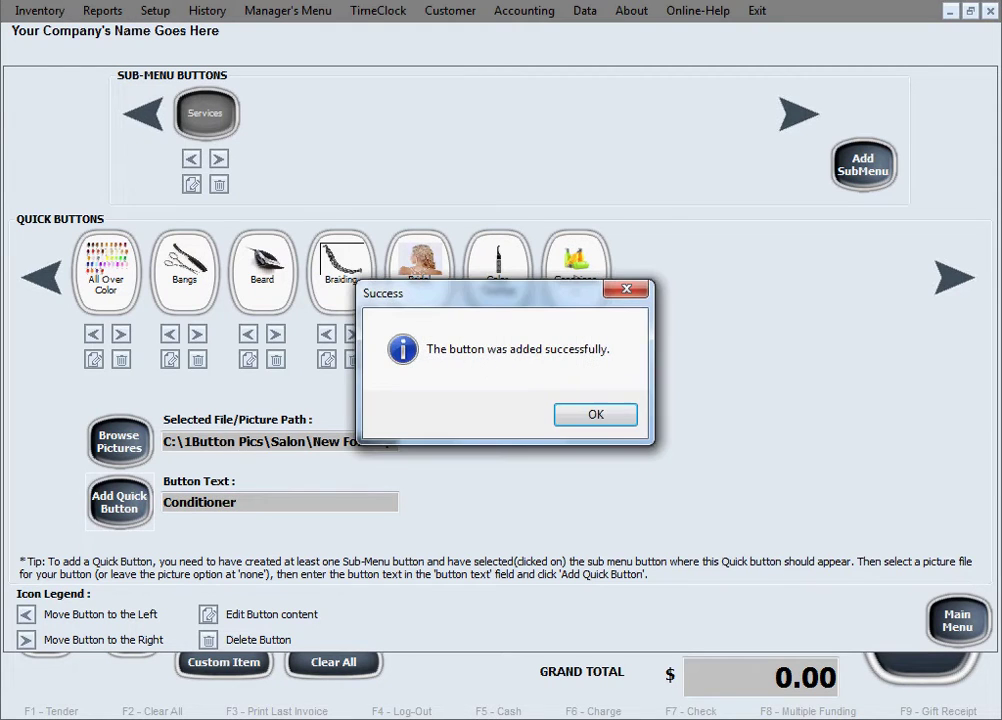
{"action": "key", "text": "Return"}
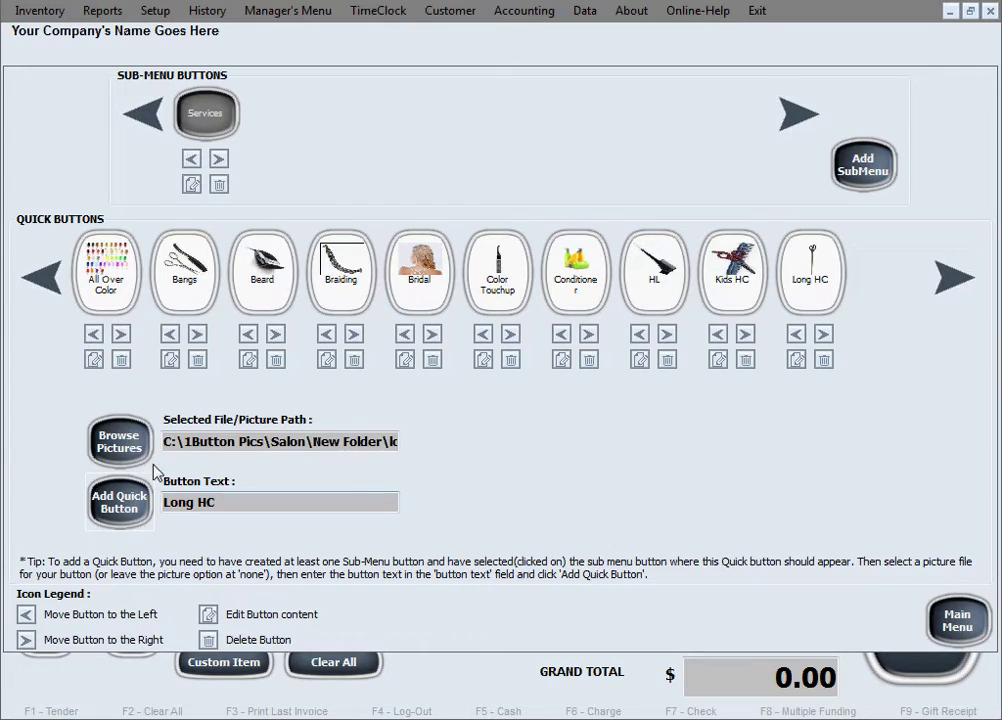
Choose MensHC.jpg as the picture for a new quick button in the Services sub-menu
{"action": "left_click", "coordinate": [115, 440]}
{"action": "left_click", "coordinate": [571, 350]}
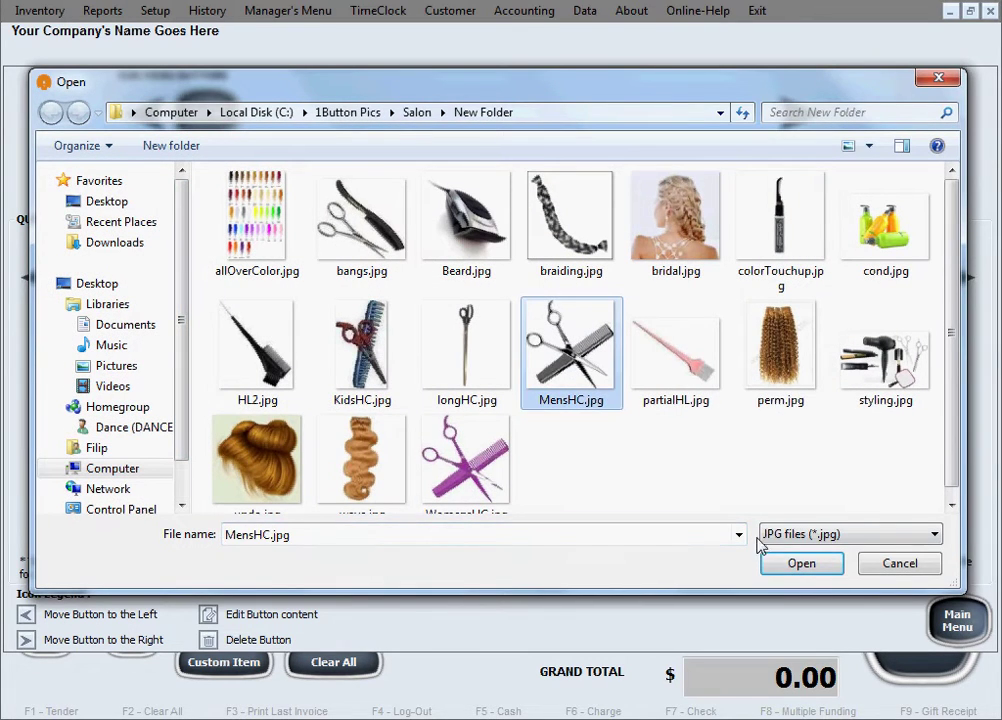
{"action": "left_click", "coordinate": [801, 563]}
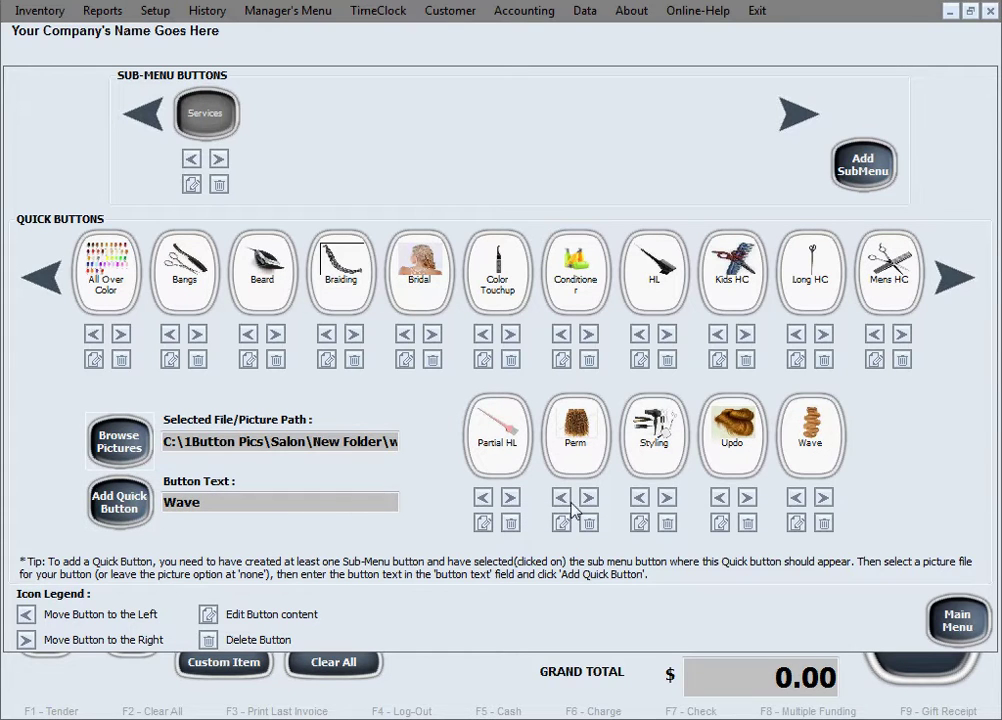
Add a quick button labelled Womens HC with the picture WomensHC.jpg, and return to the main sales screen
{"action": "left_click", "coordinate": [143, 453]}
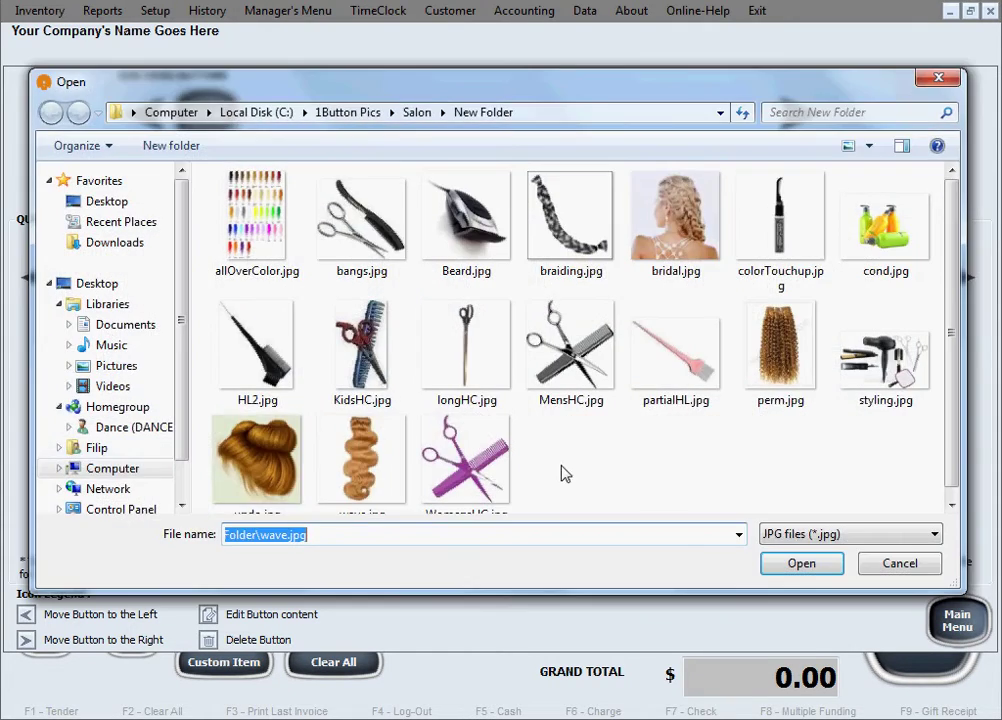
{"action": "left_click", "coordinate": [508, 455]}
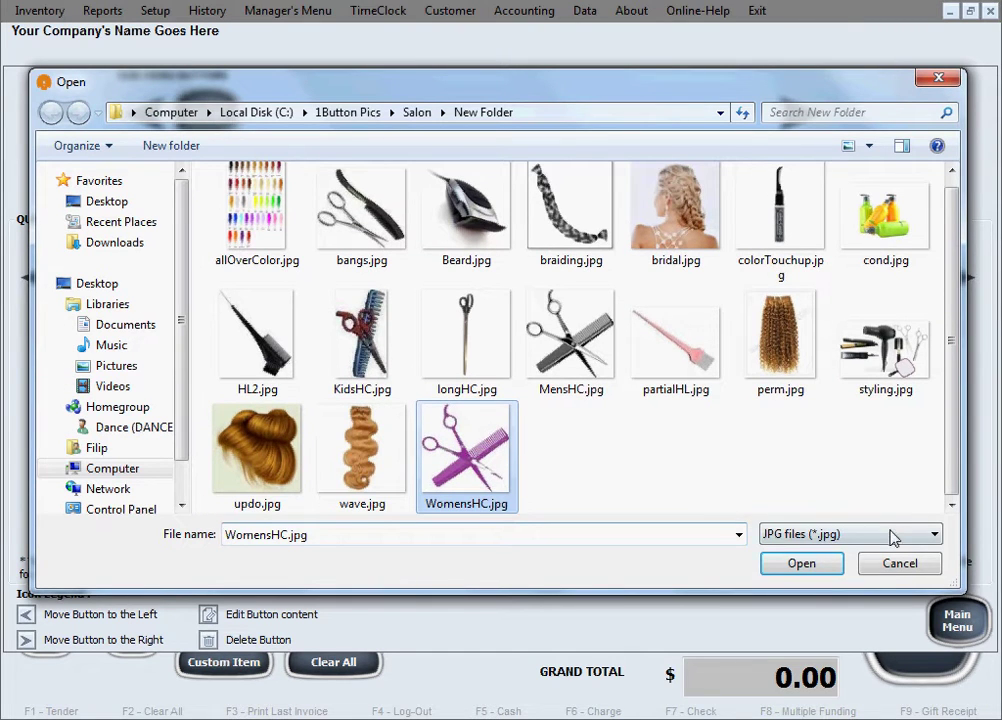
{"action": "left_click", "coordinate": [828, 566]}
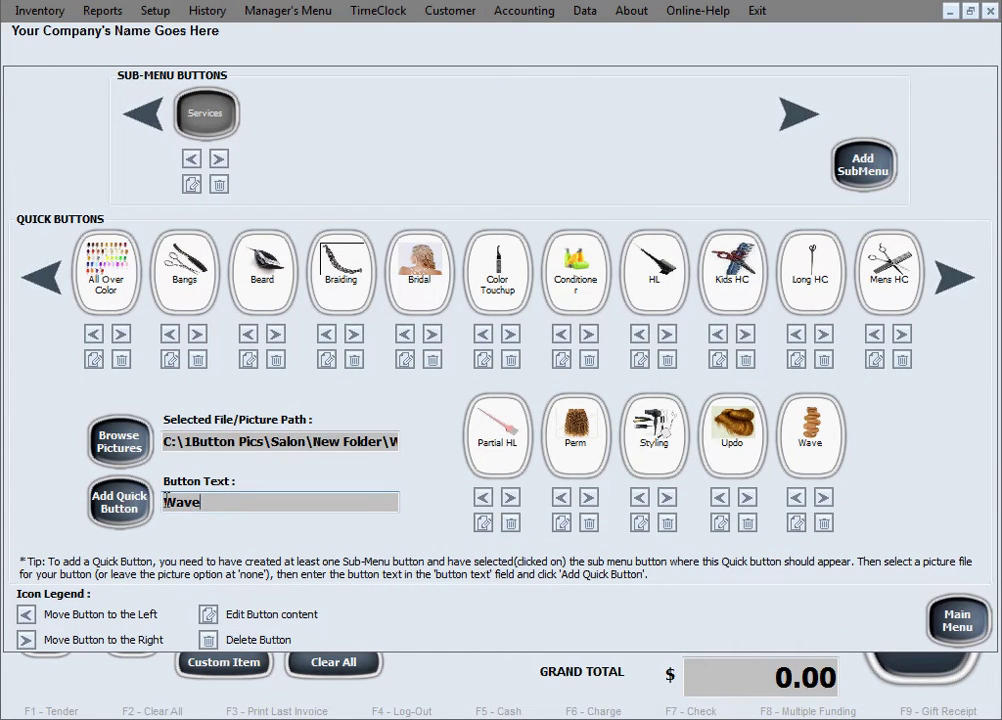
{"action": "double_click", "coordinate": [285, 502]}
{"action": "type", "text": "Womens HC"}
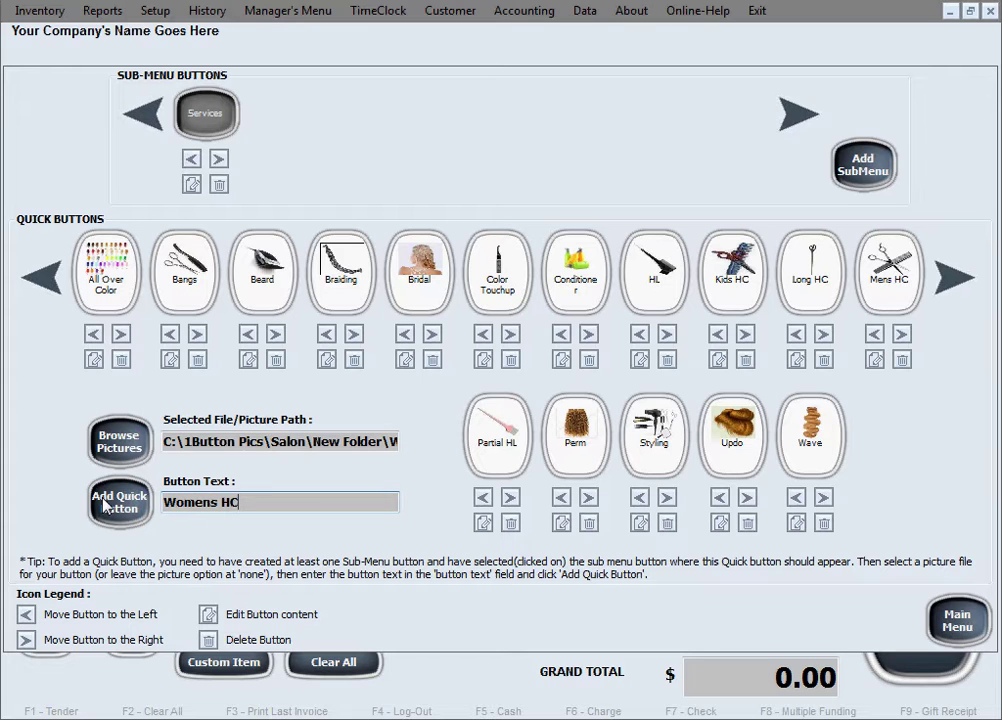
{"action": "left_click", "coordinate": [136, 509]}
{"action": "left_click", "coordinate": [598, 414]}
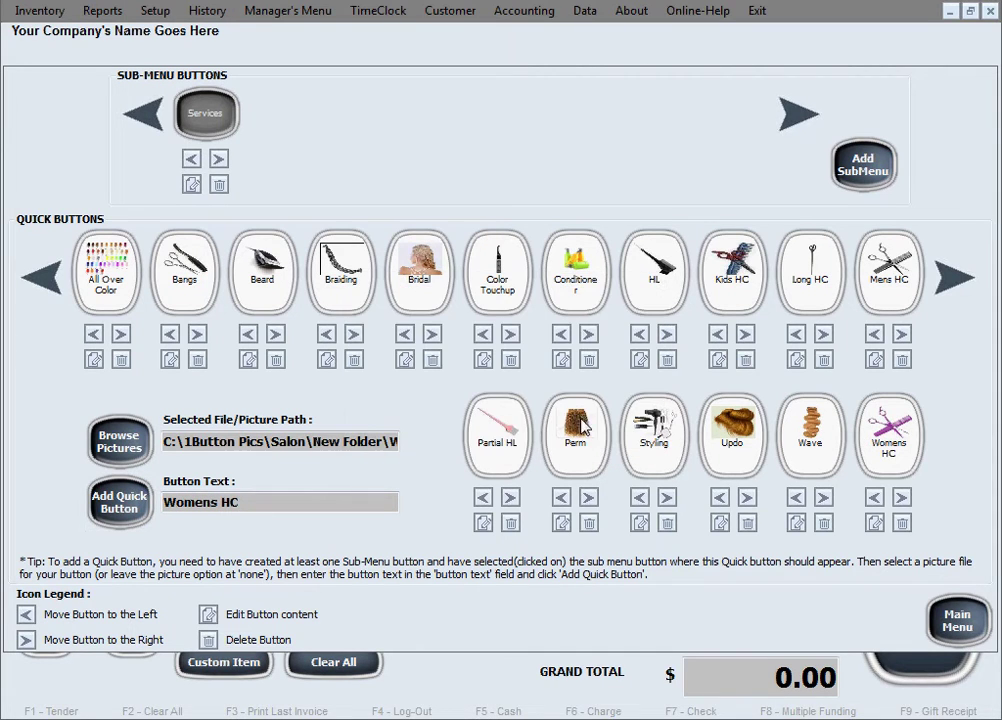
{"action": "left_click", "coordinate": [952, 620]}
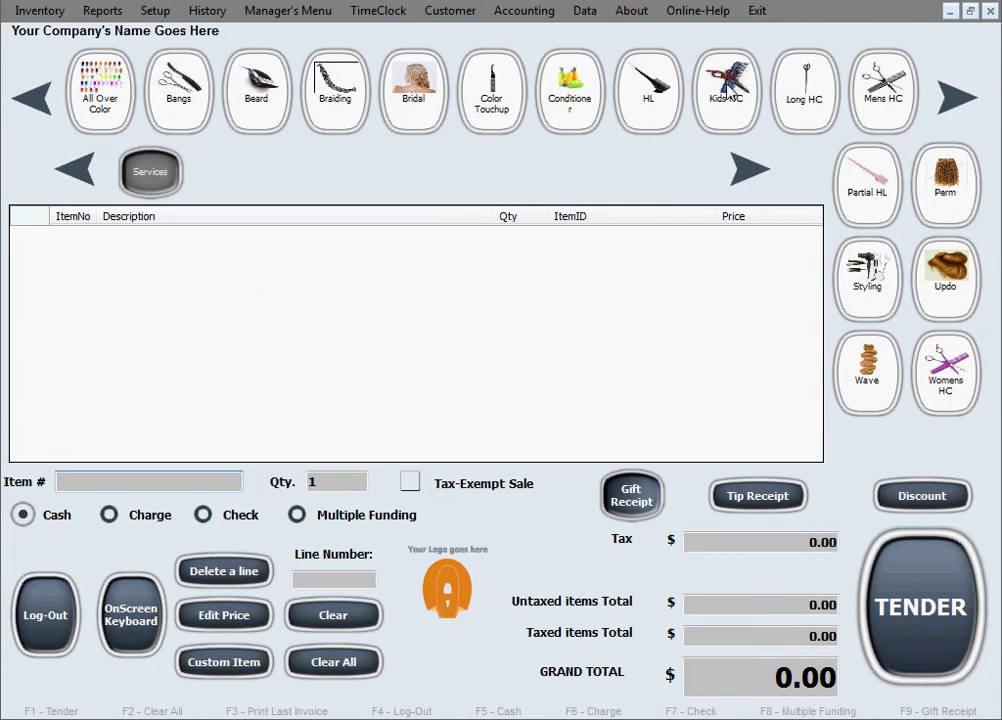